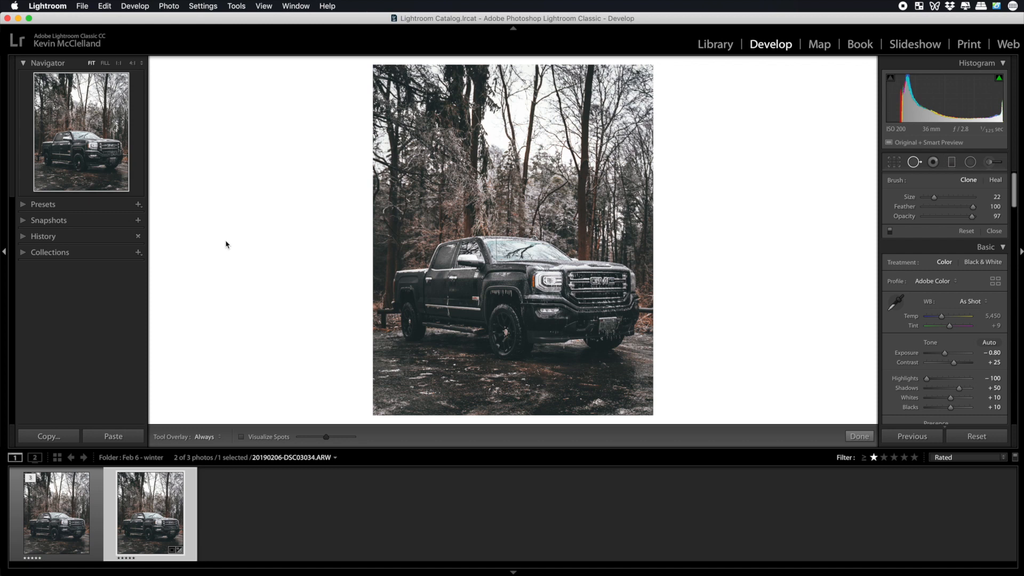
# Compare the edited version 20190206-DSC03034-Edit.tif with the original 20190206-DSC03034.ARW
pyautogui.click(72, 510)
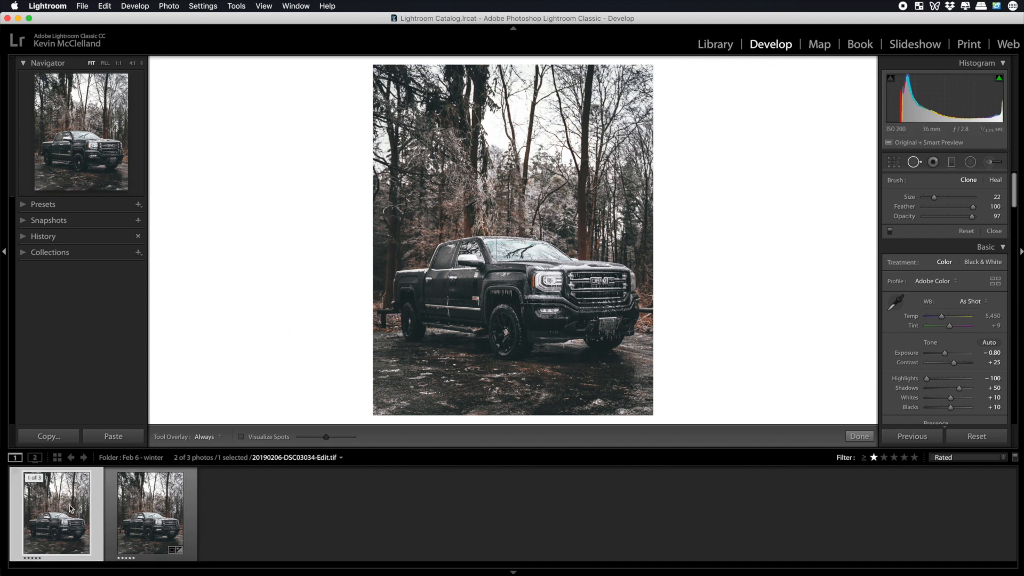
pyautogui.click(156, 515)
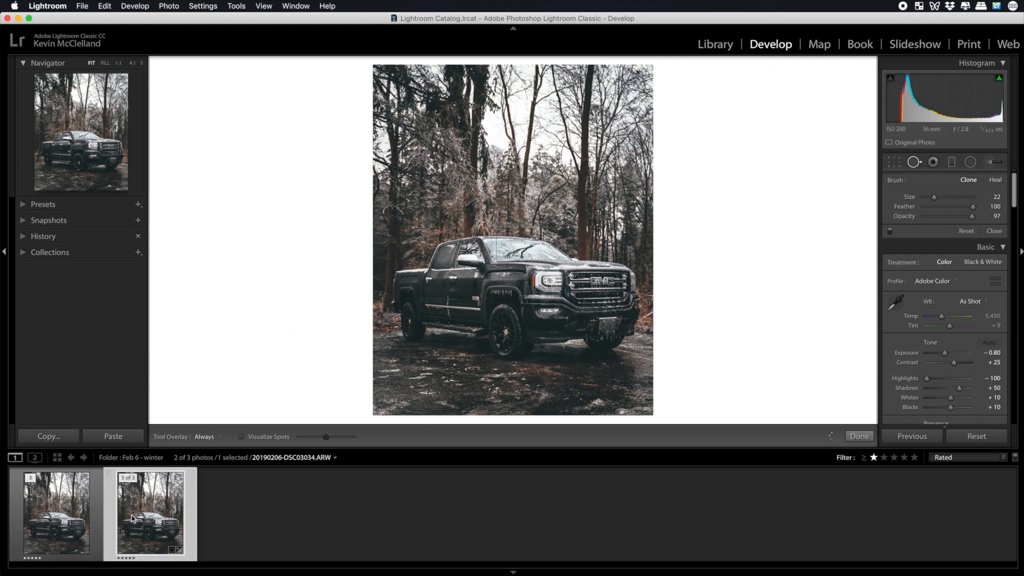
pyautogui.click(56, 511)
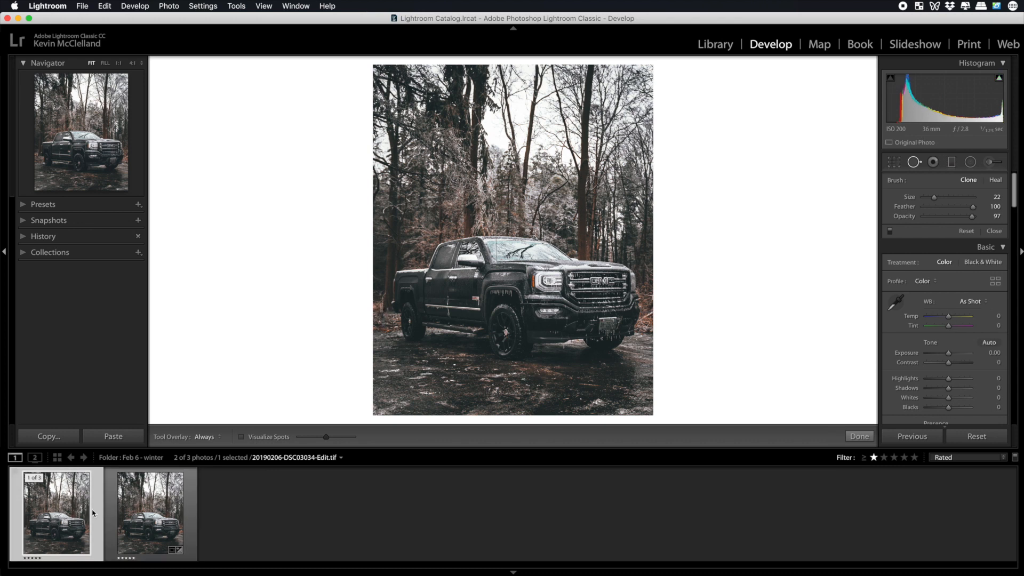
pyautogui.click(154, 510)
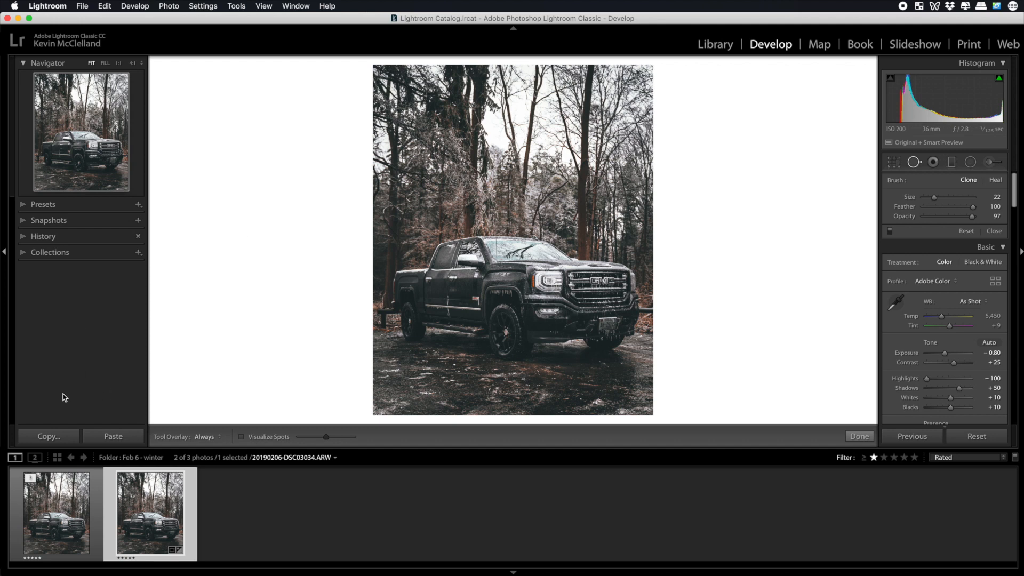
# Open the original 20190206-DSC03034.ARW photo in Photoshop CC 2019 for editing
pyautogui.rightClick(148, 502)
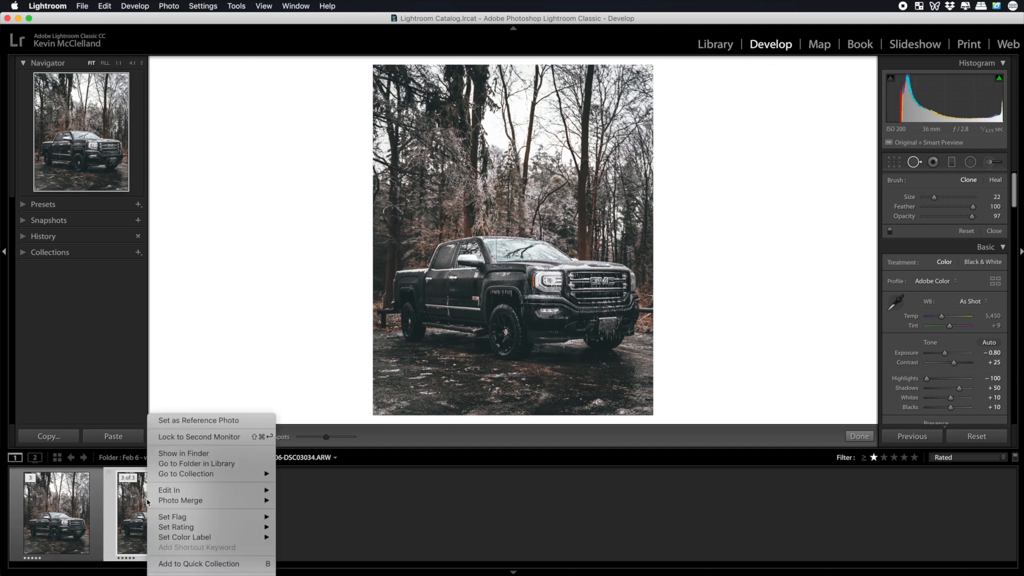
pyautogui.click(380, 504)
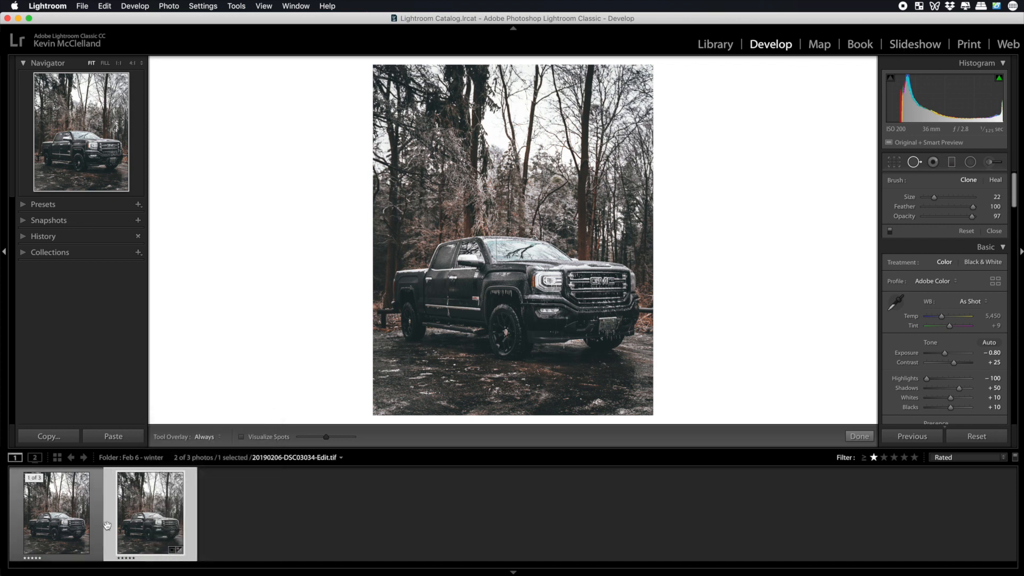
pyautogui.rightClick(152, 504)
pyautogui.moveTo(166, 496)
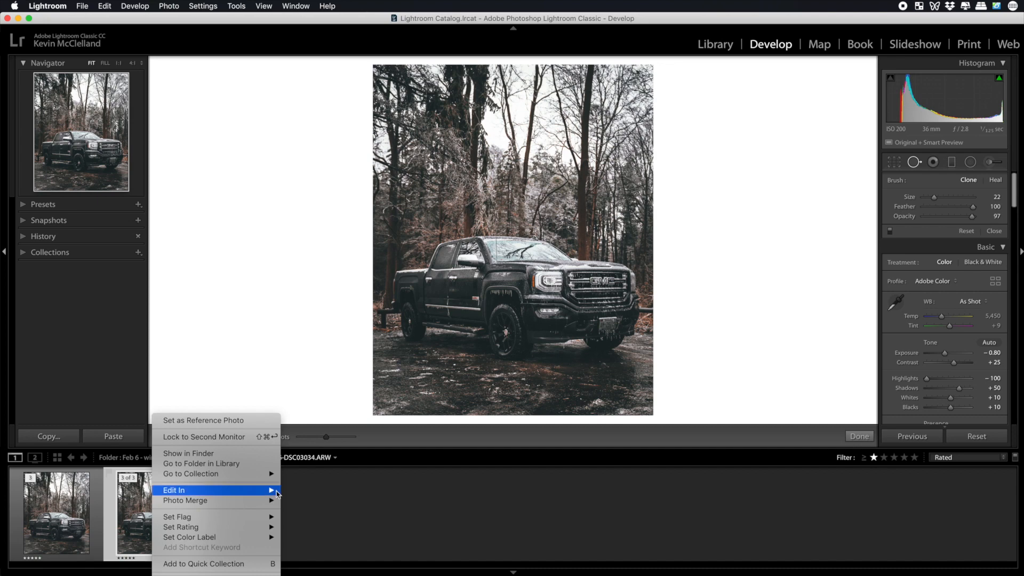
pyautogui.click(325, 491)
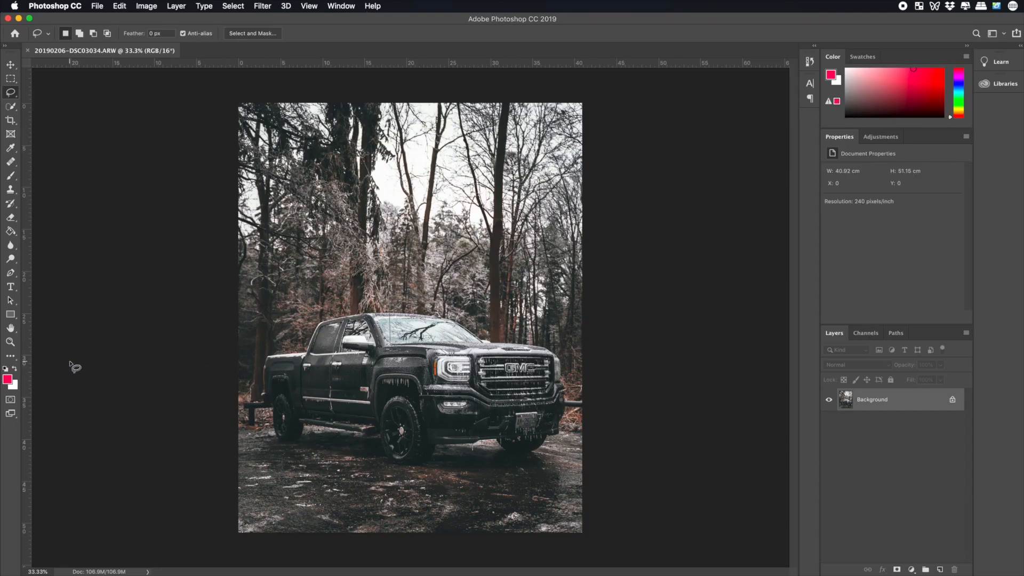
# Outline the dark post and rail behind the truck's rear wheel with the Lasso tool
pyautogui.click(11, 343)
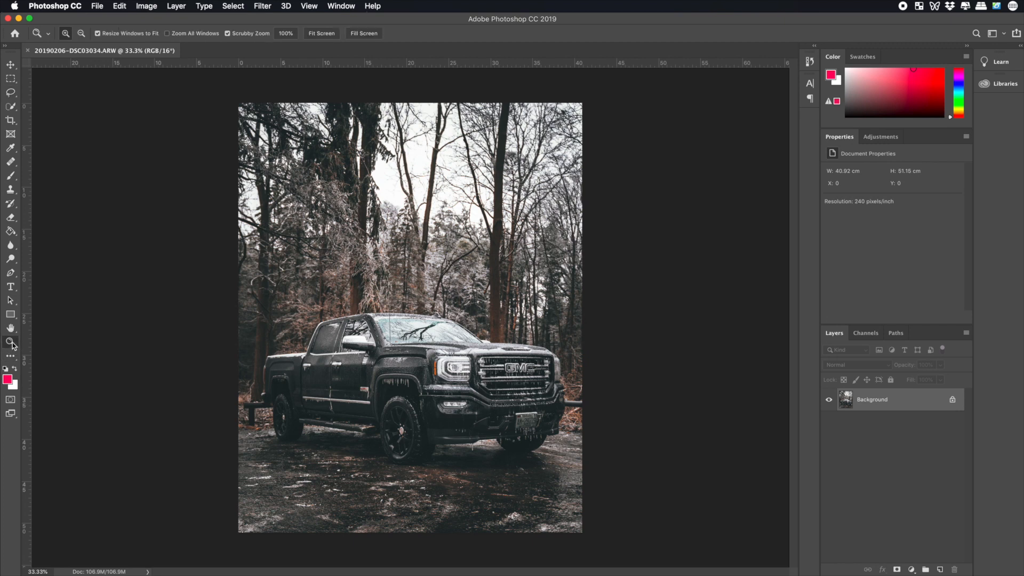
pyautogui.click(244, 420)
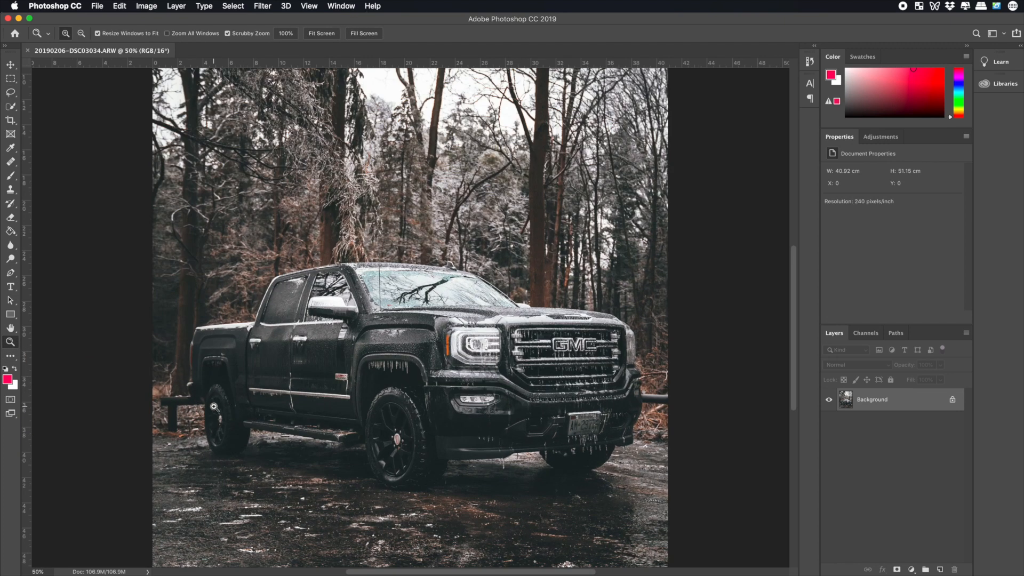
pyautogui.click(215, 408)
pyautogui.click(166, 404)
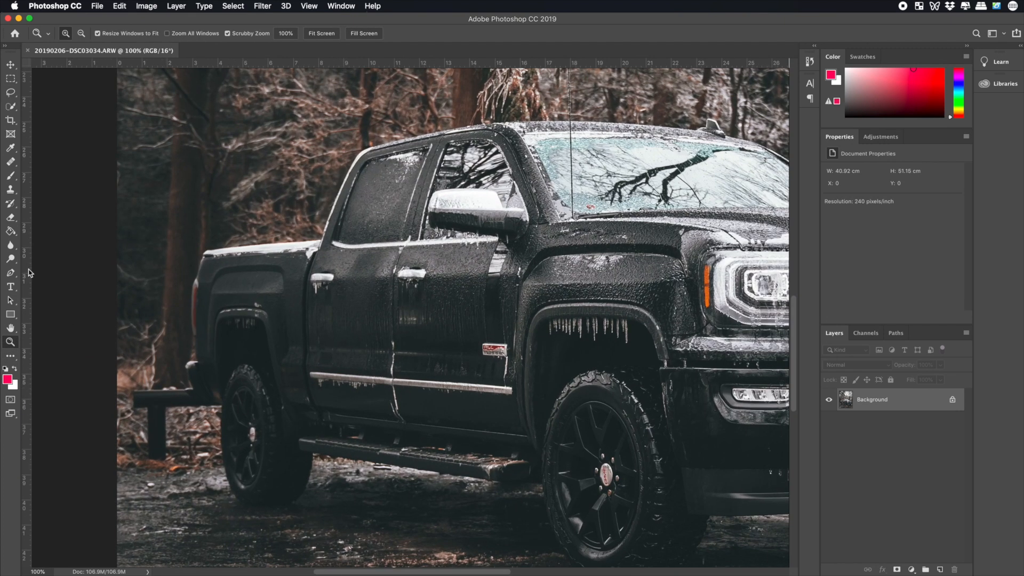
pyautogui.click(10, 93)
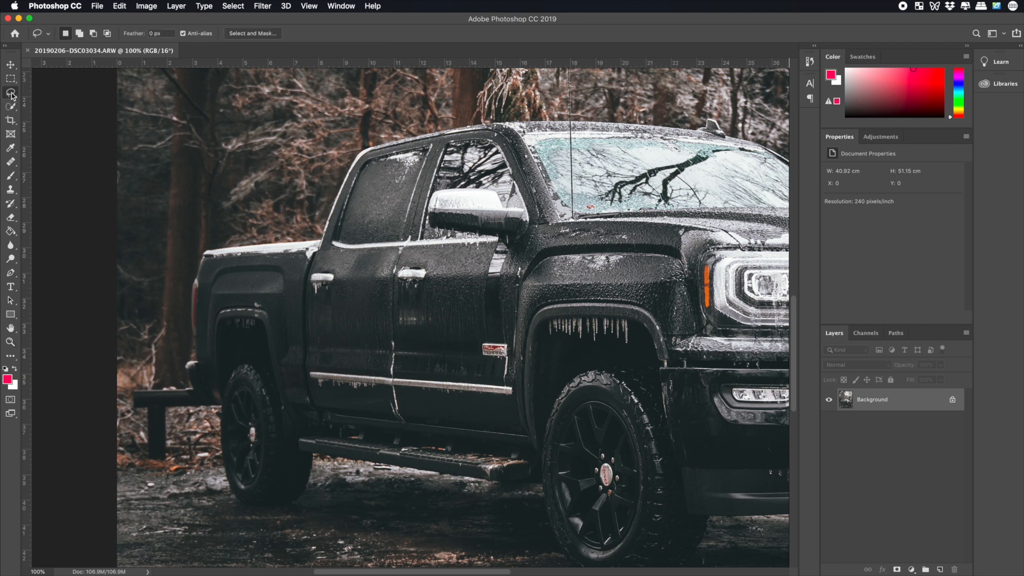
pyautogui.moveTo(137, 388)
pyautogui.mouseDown()
pyautogui.moveTo(128, 417)
pyautogui.moveTo(141, 427)
pyautogui.moveTo(144, 414)
pyautogui.moveTo(146, 458)
pyautogui.moveTo(164, 463)
pyautogui.moveTo(170, 413)
pyautogui.moveTo(207, 405)
pyautogui.moveTo(191, 385)
pyautogui.moveTo(131, 387)
pyautogui.mouseUp()
# Start a Content-Aware Fill of the post and brush the sampling area so it excludes the truck
pyautogui.click(119, 6)
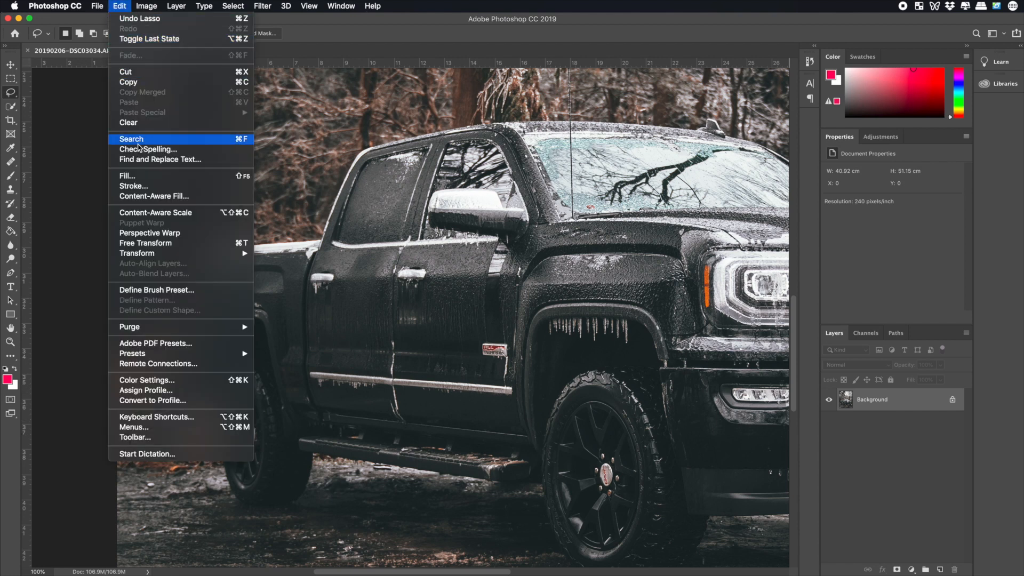
pyautogui.click(151, 196)
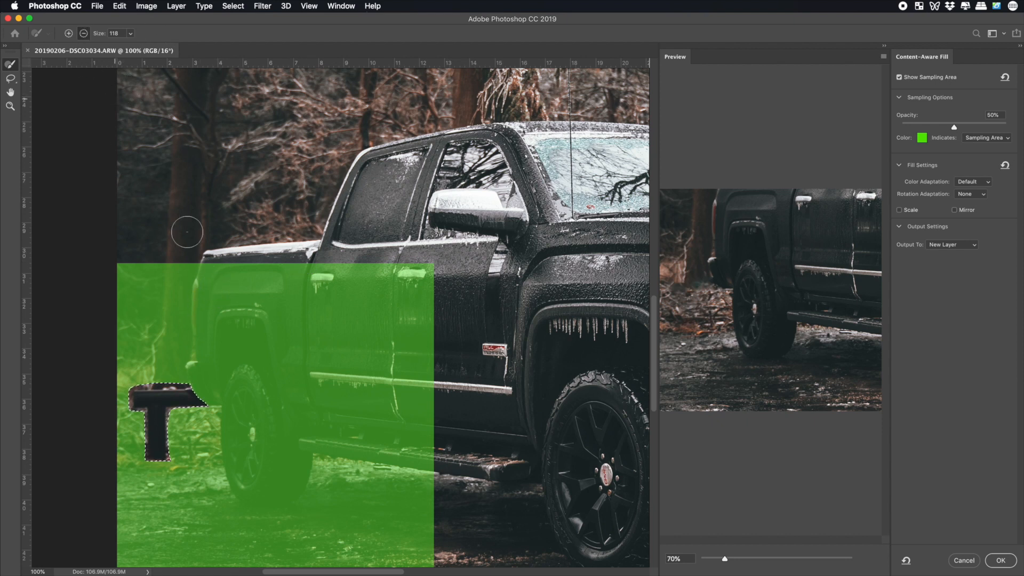
pyautogui.press('alt')
pyautogui.moveTo(184, 269)
pyautogui.mouseDown()
pyautogui.moveTo(205, 220)
pyautogui.moveTo(159, 256)
pyautogui.moveTo(173, 232)
pyautogui.moveTo(149, 234)
pyautogui.moveTo(146, 252)
pyautogui.moveTo(124, 239)
pyautogui.moveTo(122, 264)
pyautogui.mouseUp()
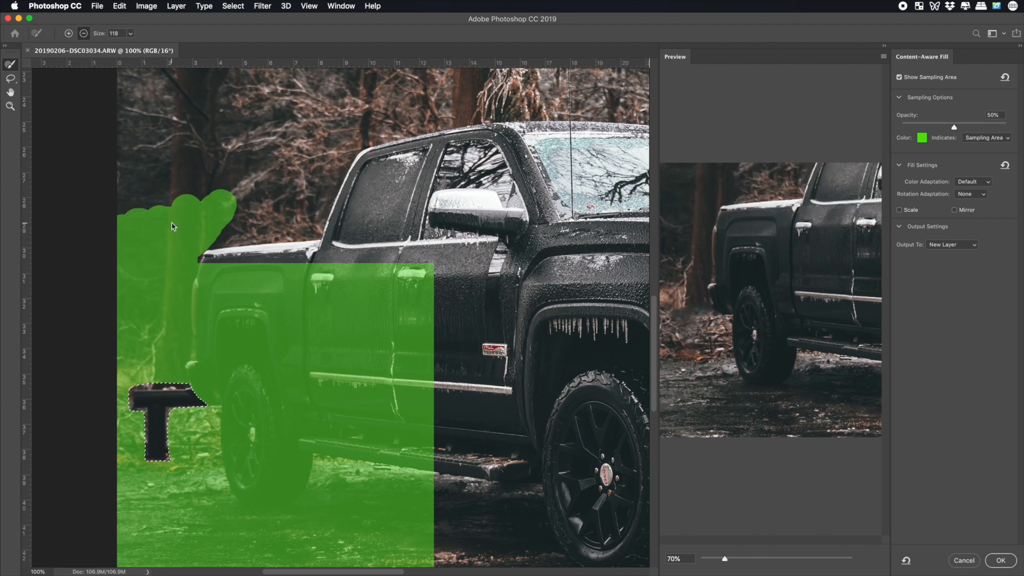
pyautogui.moveTo(227, 192)
pyautogui.mouseDown()
pyautogui.moveTo(107, 222)
pyautogui.moveTo(187, 235)
pyautogui.moveTo(224, 309)
pyautogui.moveTo(282, 323)
pyautogui.moveTo(261, 288)
pyautogui.moveTo(239, 342)
pyautogui.moveTo(248, 464)
pyautogui.moveTo(264, 486)
pyautogui.moveTo(298, 421)
pyautogui.moveTo(279, 405)
pyautogui.moveTo(267, 465)
pyautogui.moveTo(257, 420)
pyautogui.moveTo(293, 352)
pyautogui.moveTo(355, 440)
pyautogui.mouseUp()
pyautogui.moveTo(445, 449)
pyautogui.mouseDown()
pyautogui.moveTo(309, 436)
pyautogui.moveTo(470, 466)
pyautogui.moveTo(436, 423)
pyautogui.moveTo(369, 385)
pyautogui.moveTo(339, 423)
pyautogui.moveTo(304, 375)
pyautogui.moveTo(393, 381)
pyautogui.moveTo(371, 349)
pyautogui.moveTo(335, 394)
pyautogui.moveTo(426, 299)
pyautogui.moveTo(409, 307)
pyautogui.moveTo(417, 335)
pyautogui.moveTo(437, 338)
pyautogui.moveTo(373, 454)
pyautogui.moveTo(372, 328)
pyautogui.moveTo(313, 280)
pyautogui.moveTo(326, 326)
pyautogui.moveTo(278, 265)
pyautogui.moveTo(333, 353)
pyautogui.moveTo(312, 328)
pyautogui.moveTo(399, 346)
pyautogui.moveTo(343, 285)
pyautogui.moveTo(401, 280)
pyautogui.mouseUp()
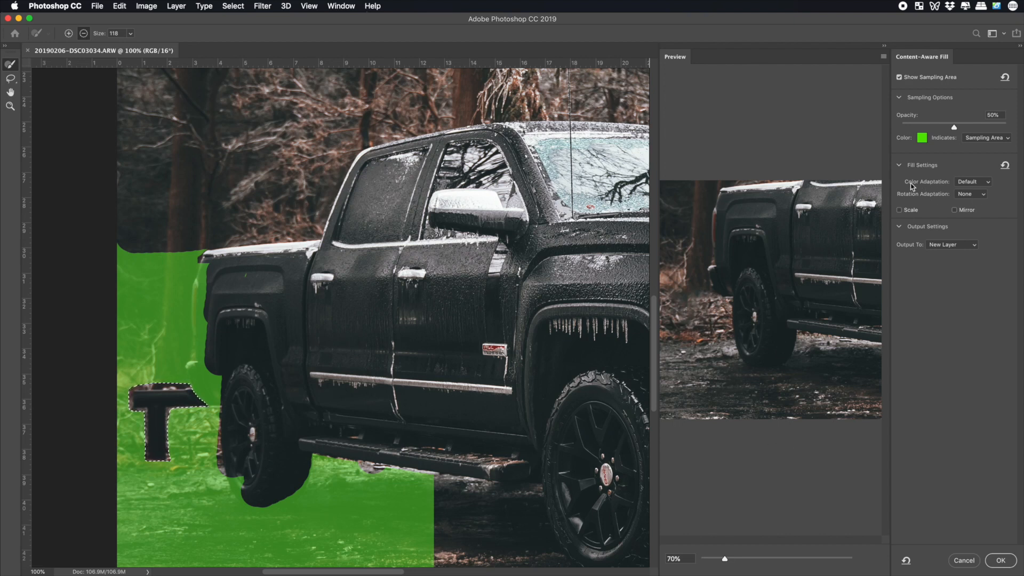
# Preview the post's fill with High and Very High color adaptation, and return it to Default
pyautogui.click(974, 182)
pyautogui.click(978, 190)
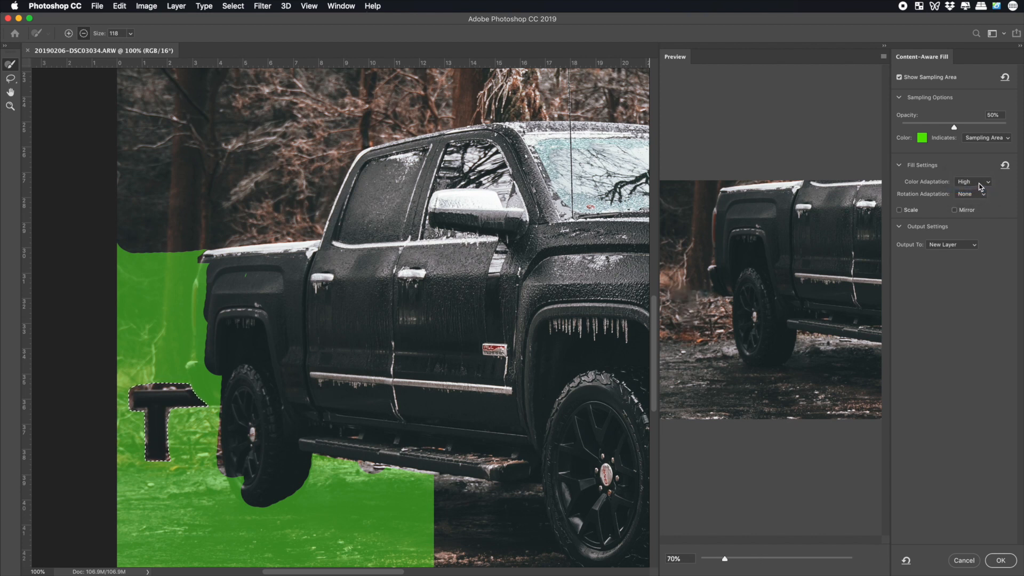
pyautogui.click(980, 186)
pyautogui.click(980, 193)
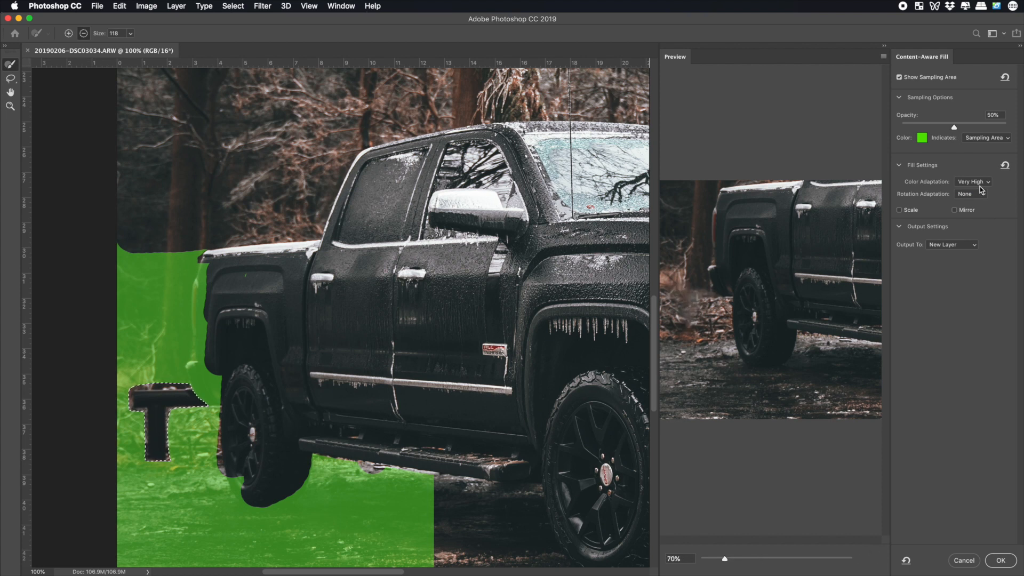
pyautogui.click(984, 187)
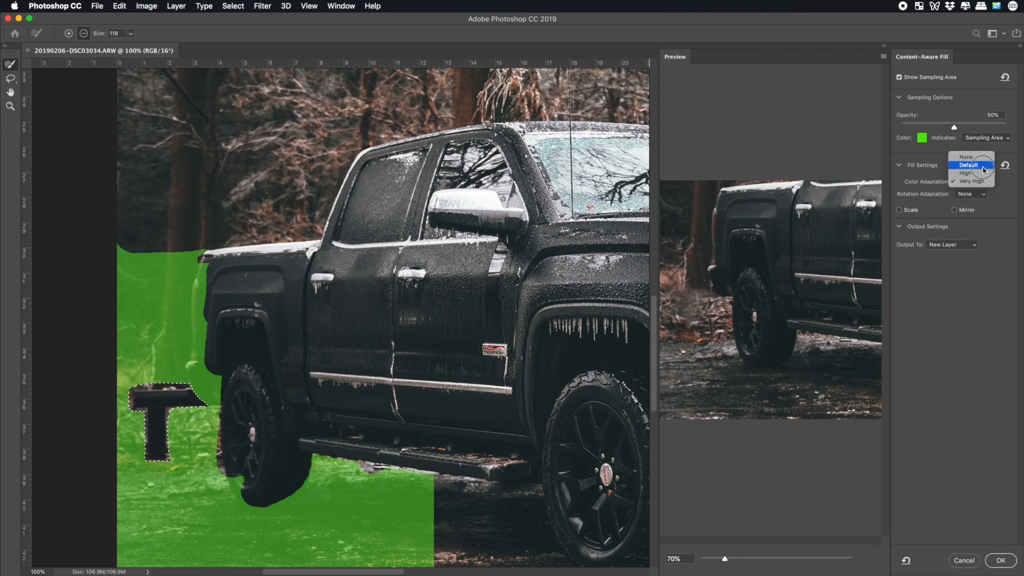
pyautogui.click(984, 169)
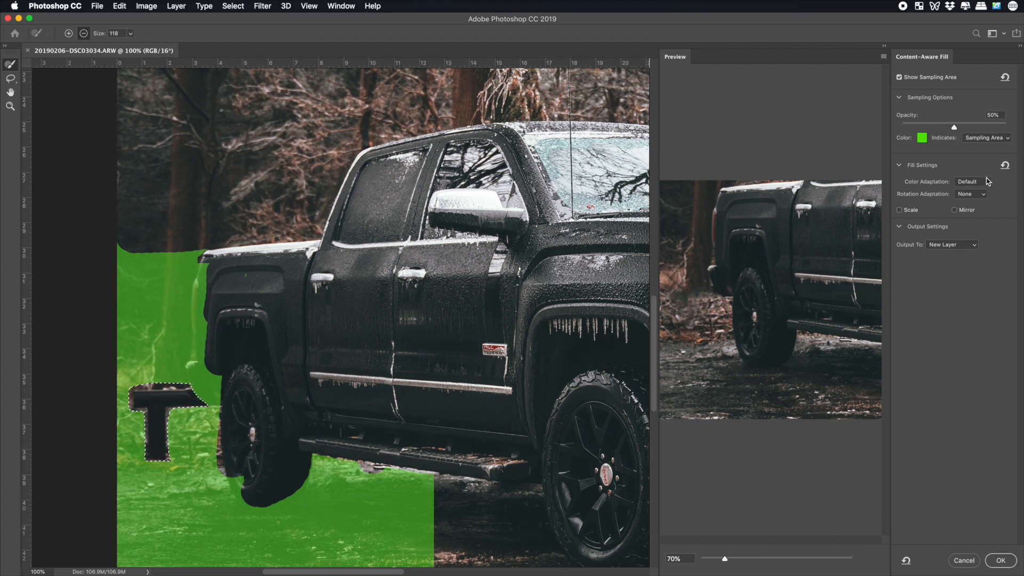
# Set the fill's color adaptation to Very High and apply it to a new layer
pyautogui.click(984, 181)
pyautogui.click(984, 198)
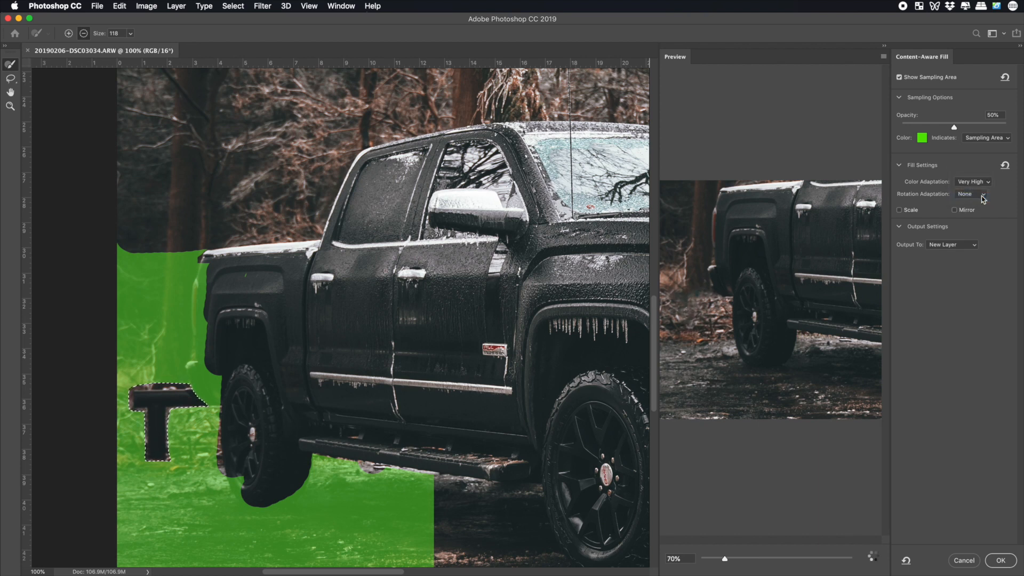
pyautogui.click(1001, 560)
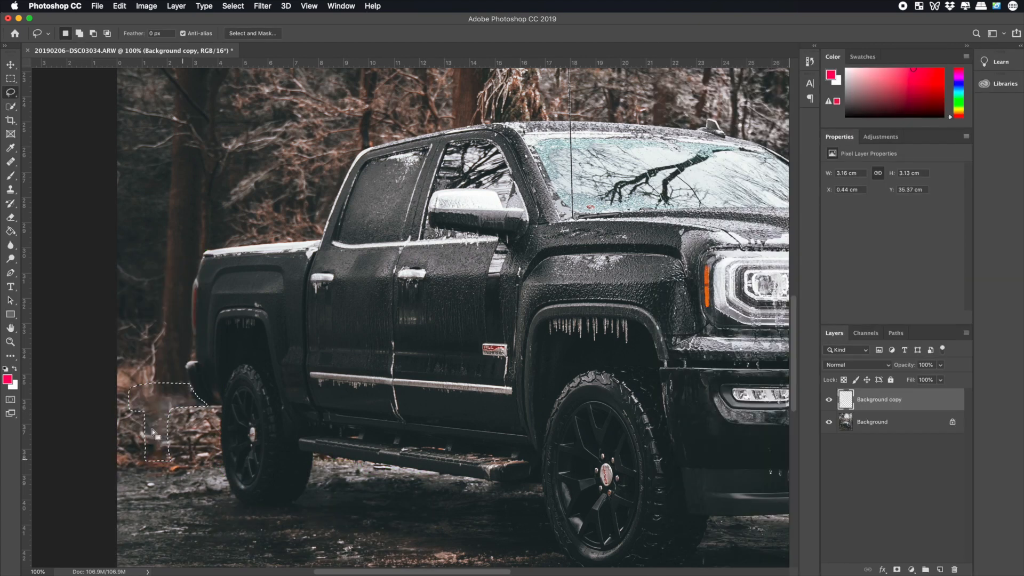
# Make the Background layer active and clear the selection around the removed post
pyautogui.click(10, 341)
pyautogui.click(320, 33)
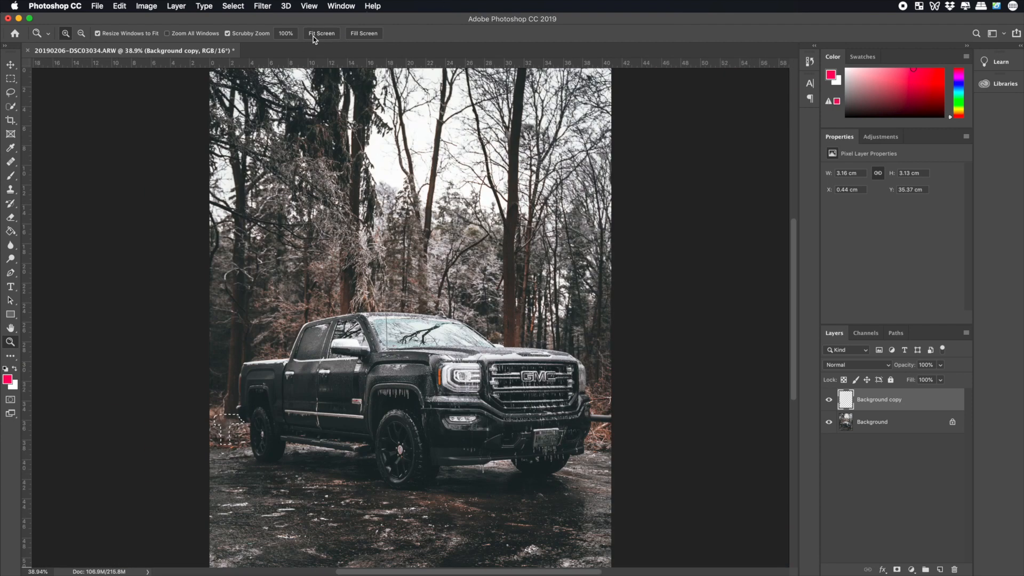
pyautogui.click(879, 420)
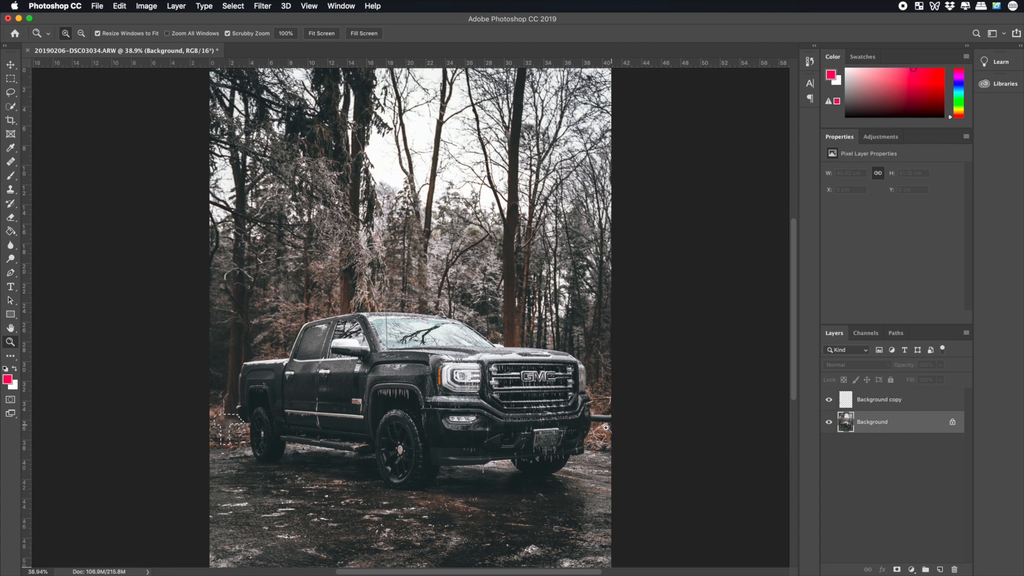
pyautogui.click(233, 6)
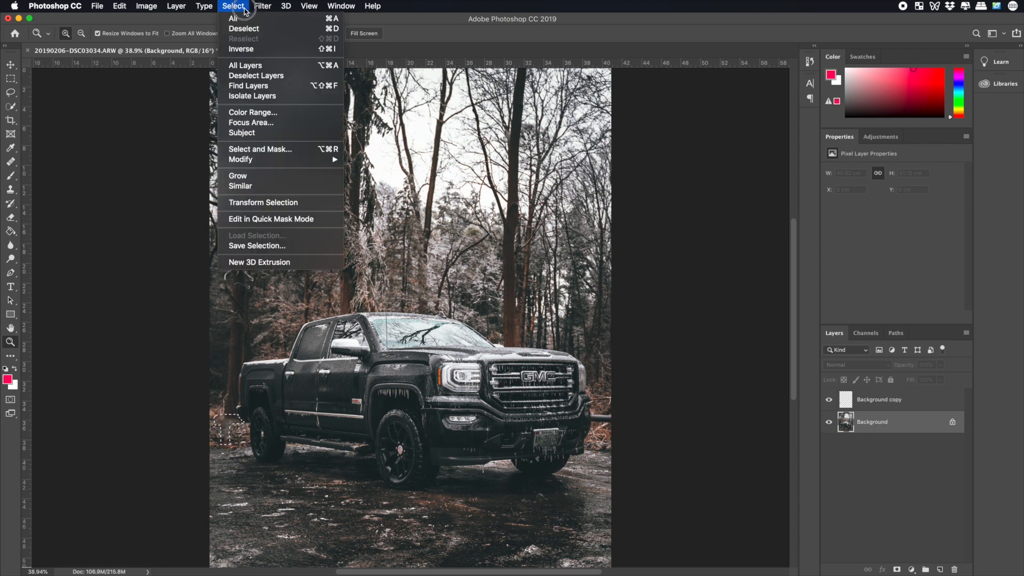
pyautogui.click(248, 29)
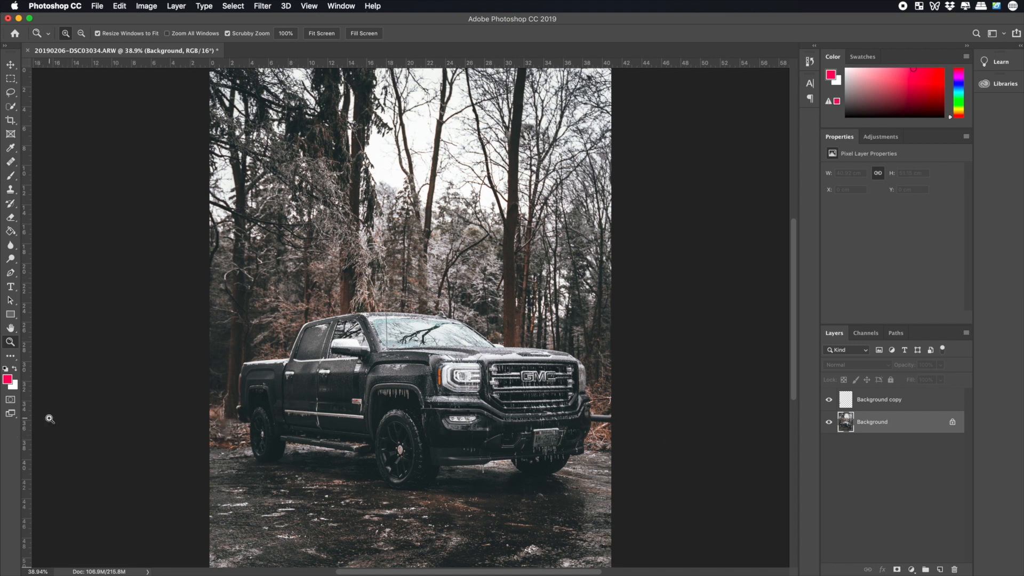
pyautogui.moveTo(599, 419); pyautogui.dragTo(599, 419)
pyautogui.click(600, 419)
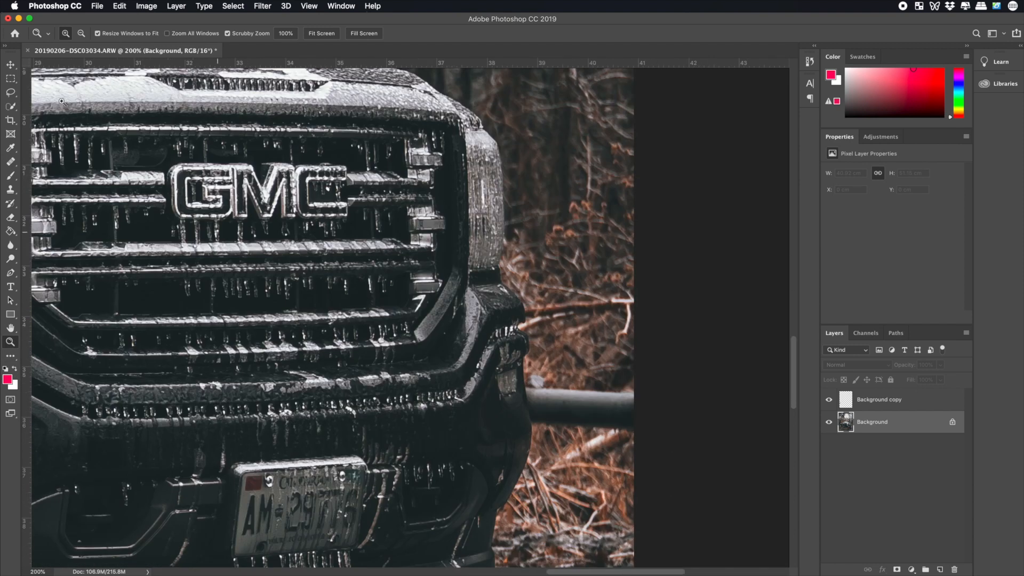
pyautogui.click(11, 106)
pyautogui.click(534, 382)
pyautogui.press('l')
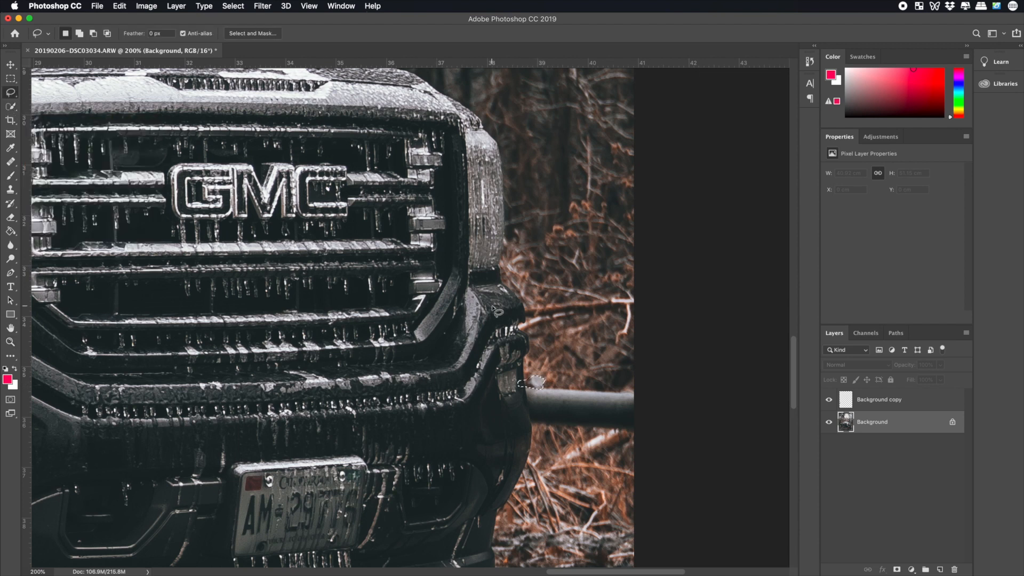
pyautogui.click(233, 6)
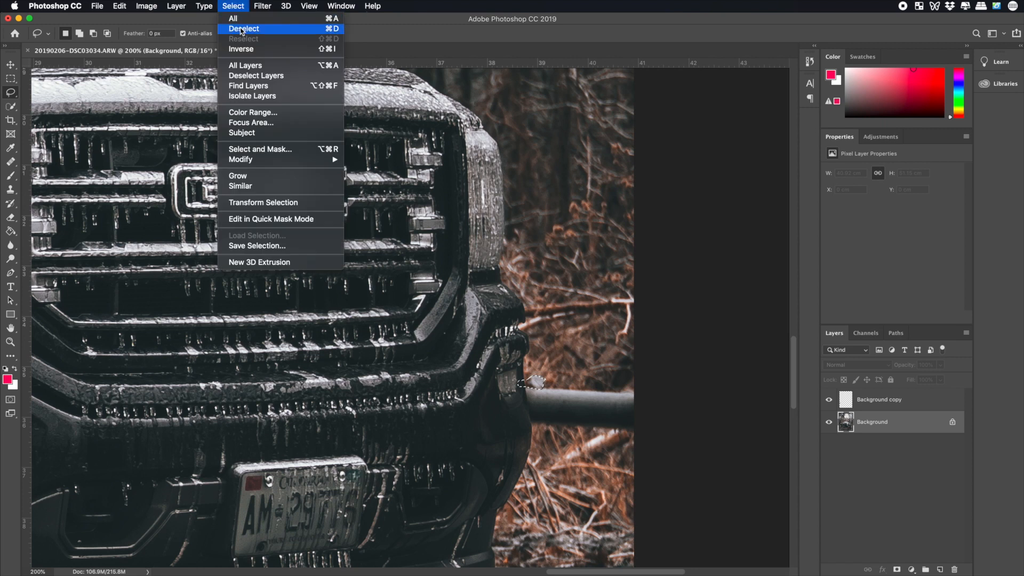
pyautogui.click(242, 30)
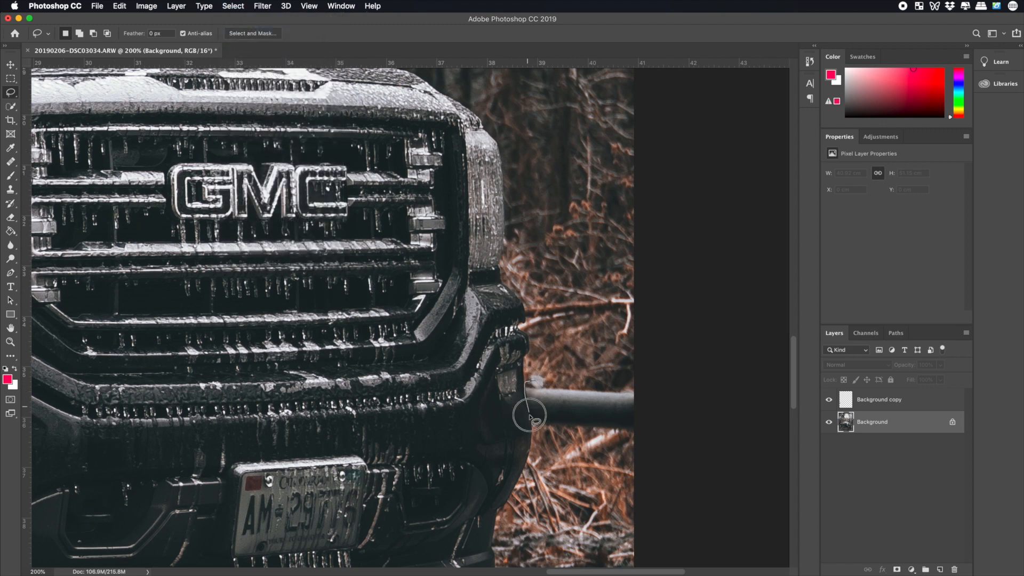
# Lasso the rail between the truck's front bumper and the photo's edge and open it in Content-Aware Fill
pyautogui.moveTo(533, 426)
pyautogui.mouseDown()
pyautogui.moveTo(644, 438)
pyautogui.moveTo(647, 408)
pyautogui.moveTo(641, 389)
pyautogui.moveTo(526, 382)
pyautogui.mouseUp()
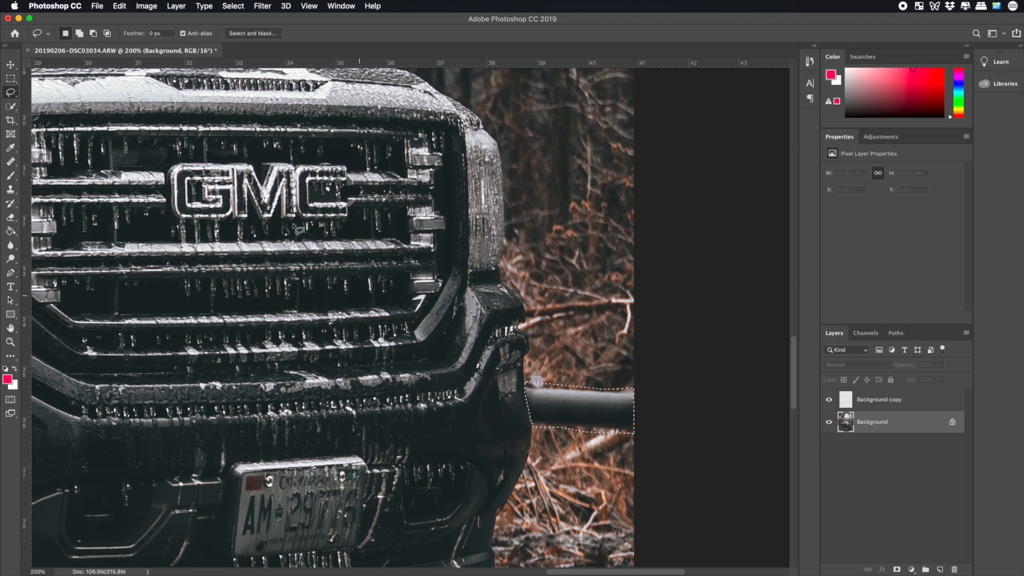
pyautogui.click(119, 6)
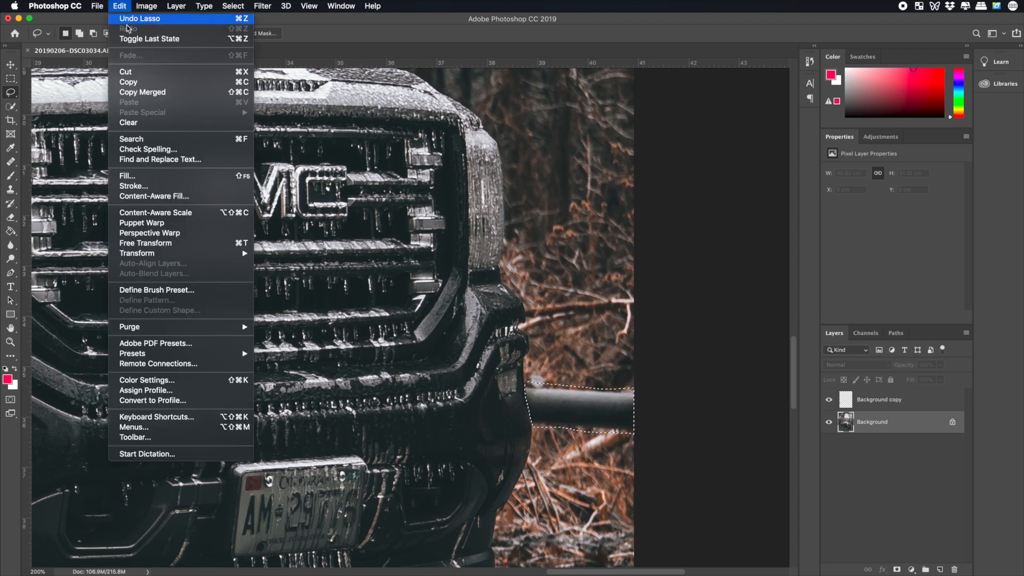
pyautogui.click(154, 196)
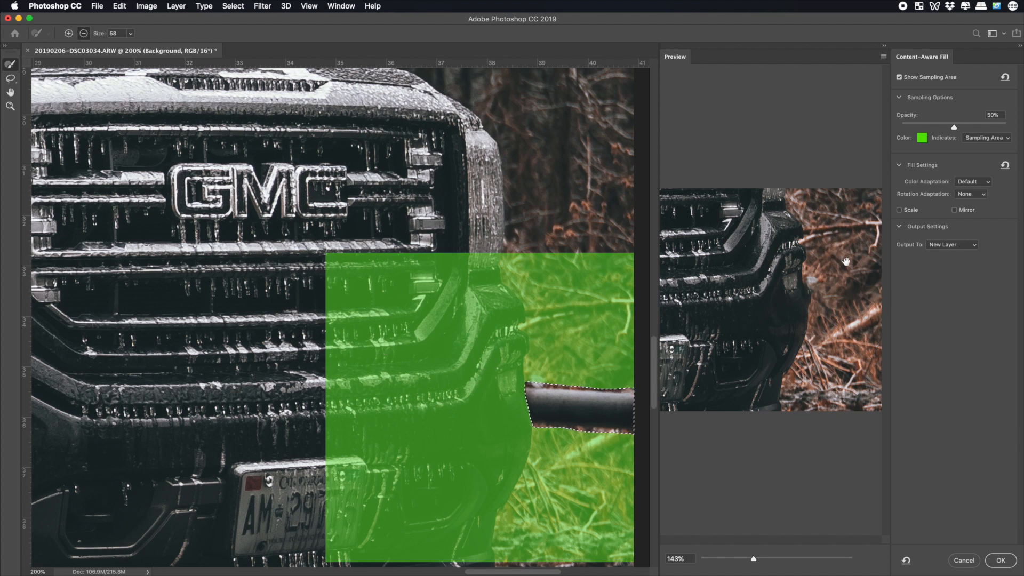
# Try High and Very High color adaptation on the front rail's fill, and set it back to Default
pyautogui.click(968, 184)
pyautogui.click(972, 193)
pyautogui.click(982, 183)
pyautogui.click(984, 190)
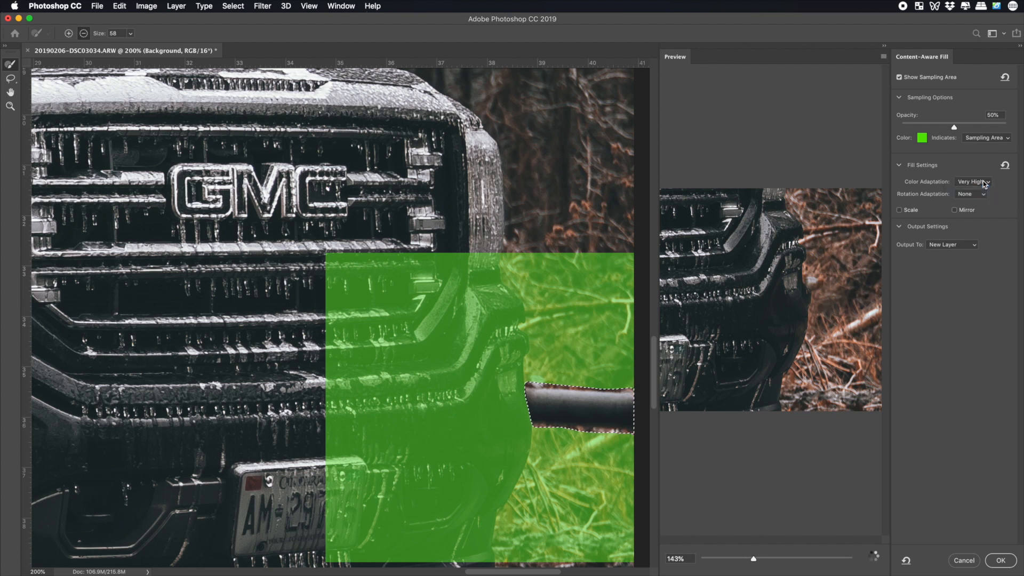
pyautogui.click(984, 183)
pyautogui.click(985, 167)
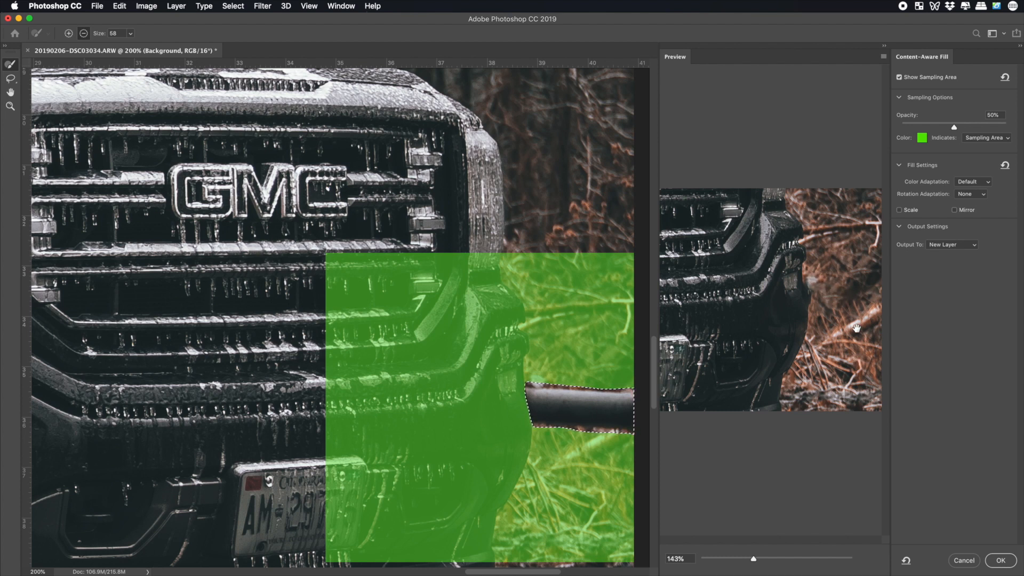
# Apply the front rail's Content-Aware Fill to a new layer and clear the selection around the removed rail
pyautogui.click(1001, 560)
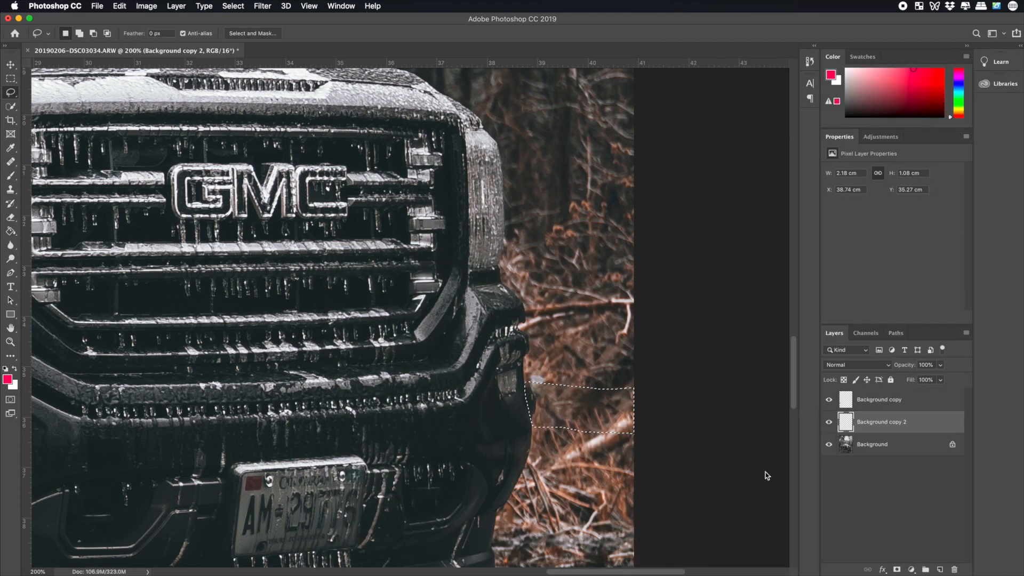
pyautogui.click(10, 342)
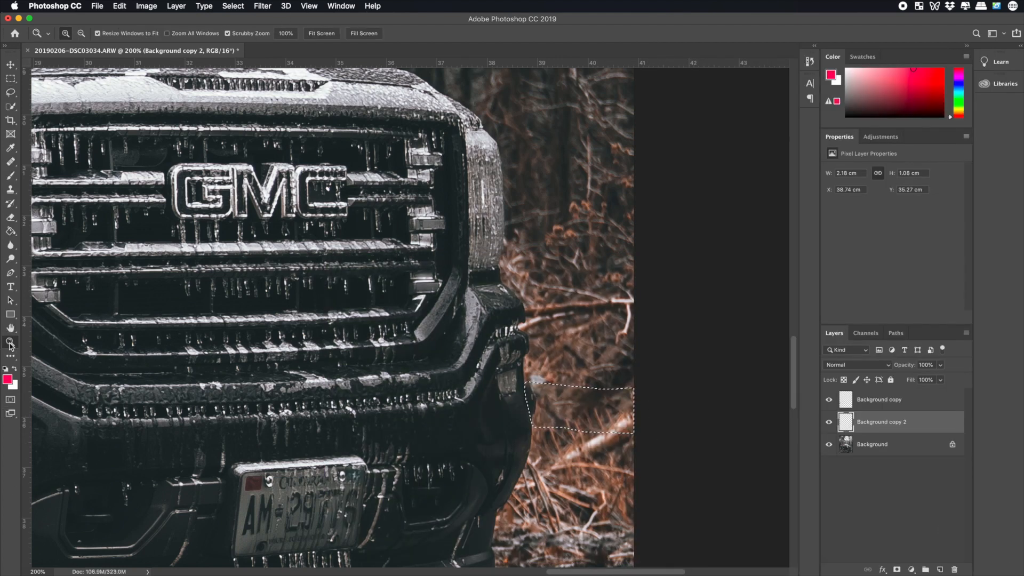
pyautogui.click(320, 34)
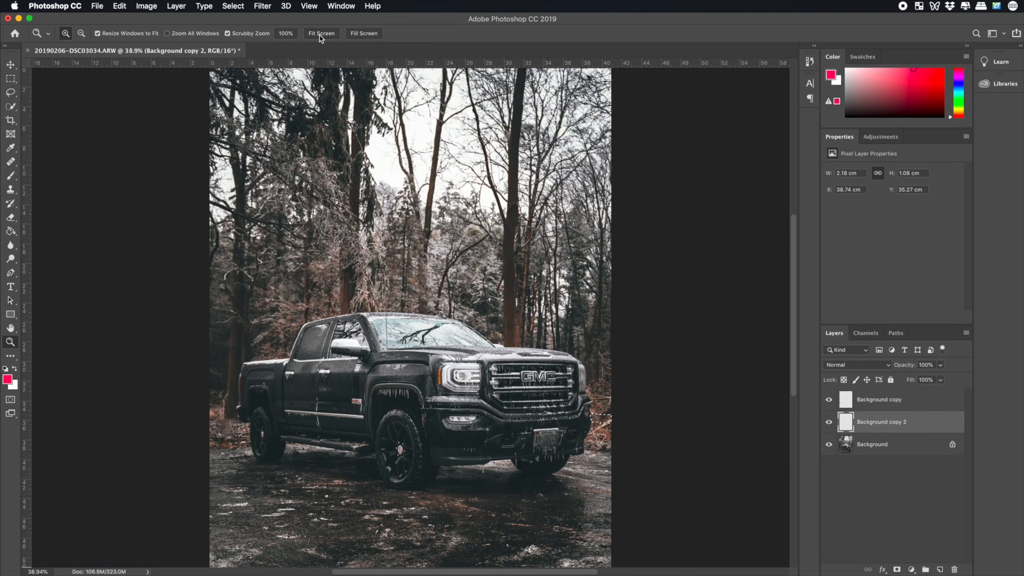
pyautogui.click(233, 5)
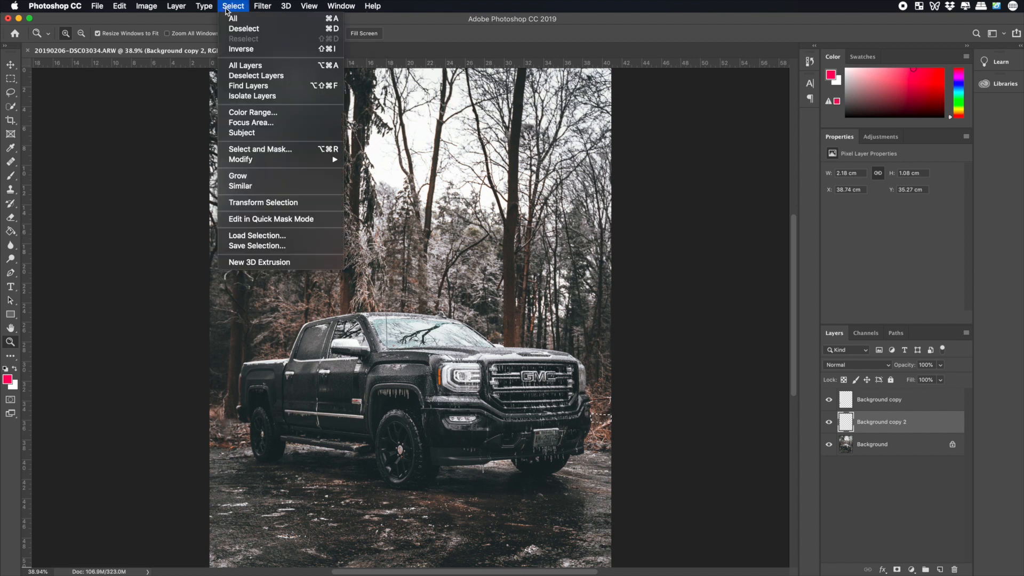
pyautogui.click(242, 29)
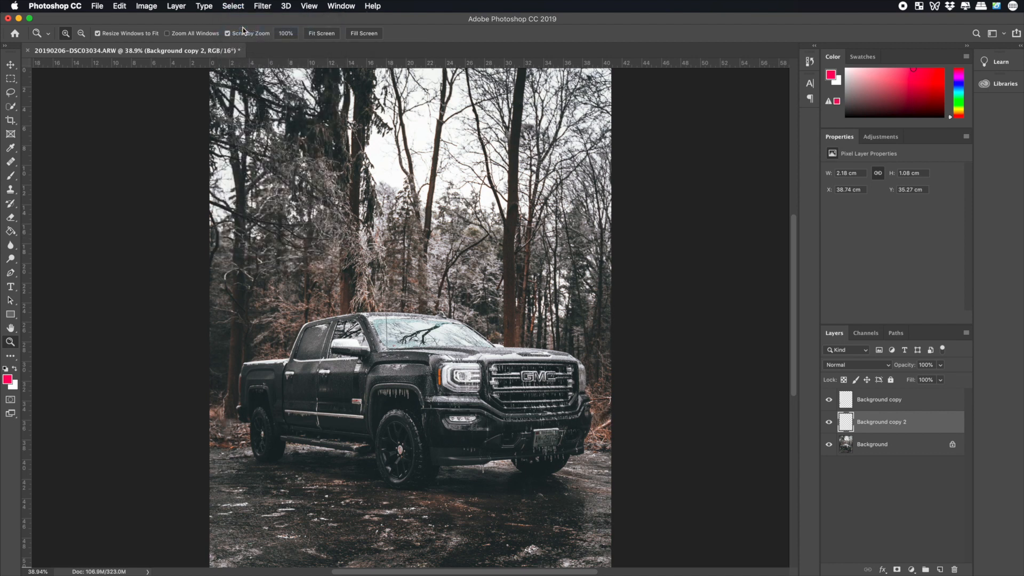
# Make the Background layer active and save the retouched truck photo
pyautogui.click(863, 446)
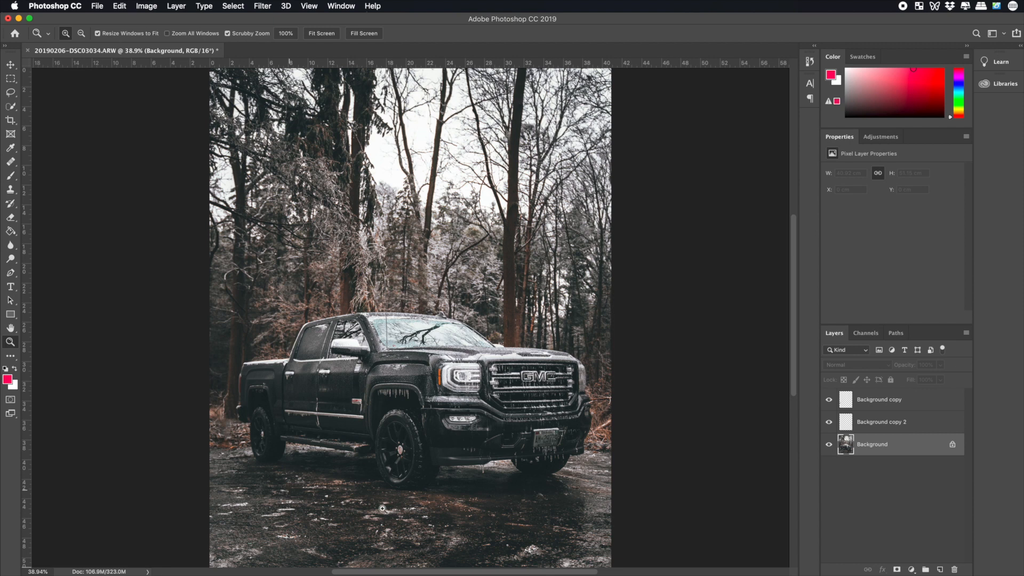
pyautogui.click(97, 6)
pyautogui.click(125, 107)
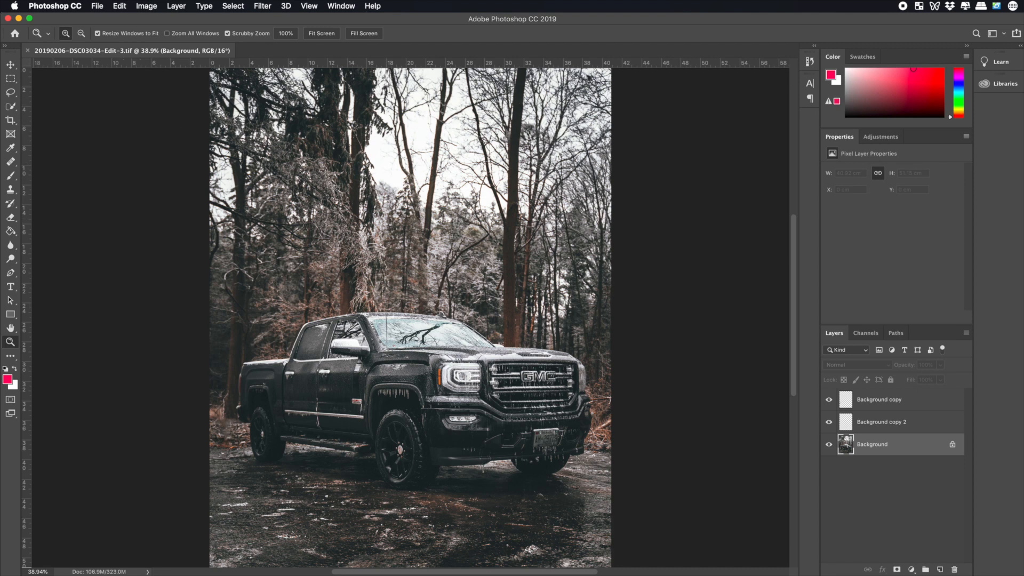
# Switch to Lightroom Classic and compare the original 20190206-DSC03034.ARW with the retouched 20190206-DSC03034-Edit-3.tif, ending on the retouched version
pyautogui.press('super+Tab')
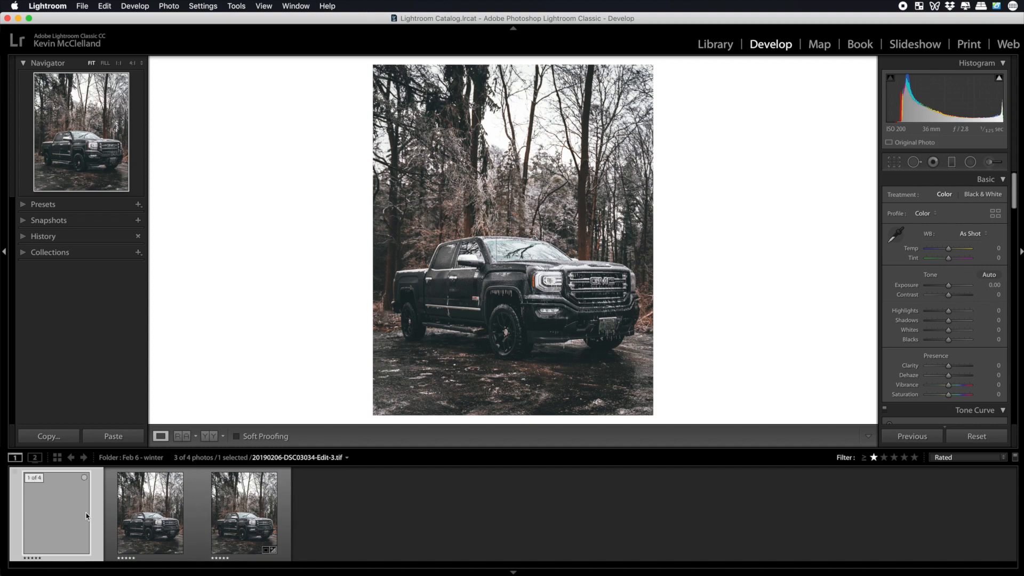
pyautogui.click(268, 528)
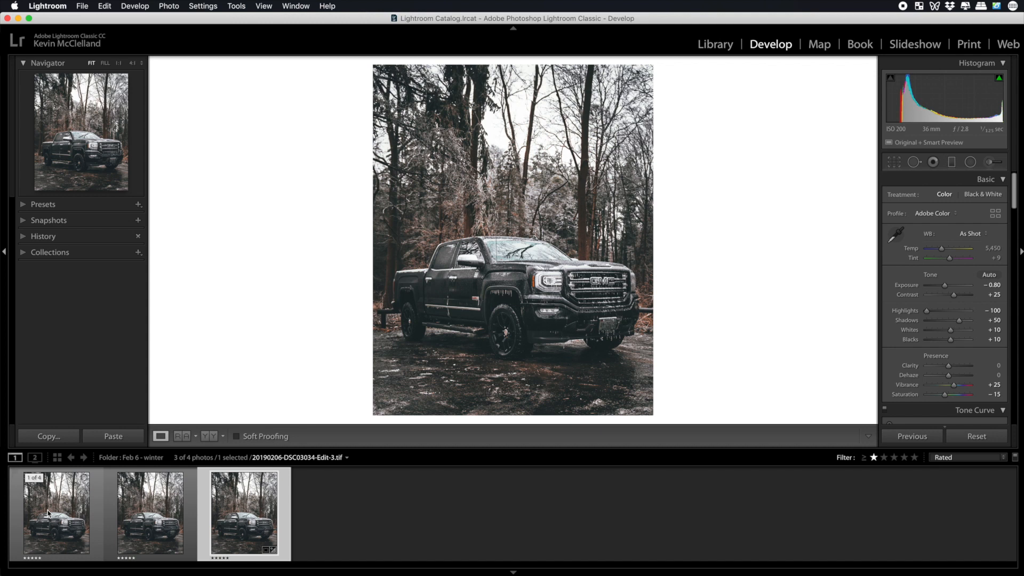
pyautogui.click(88, 520)
pyautogui.click(219, 521)
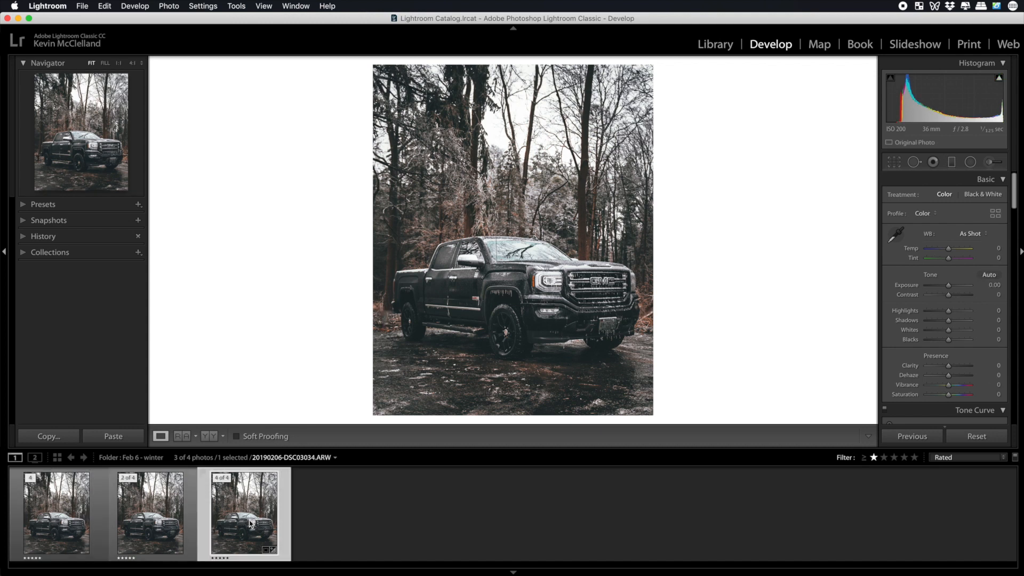
pyautogui.click(66, 511)
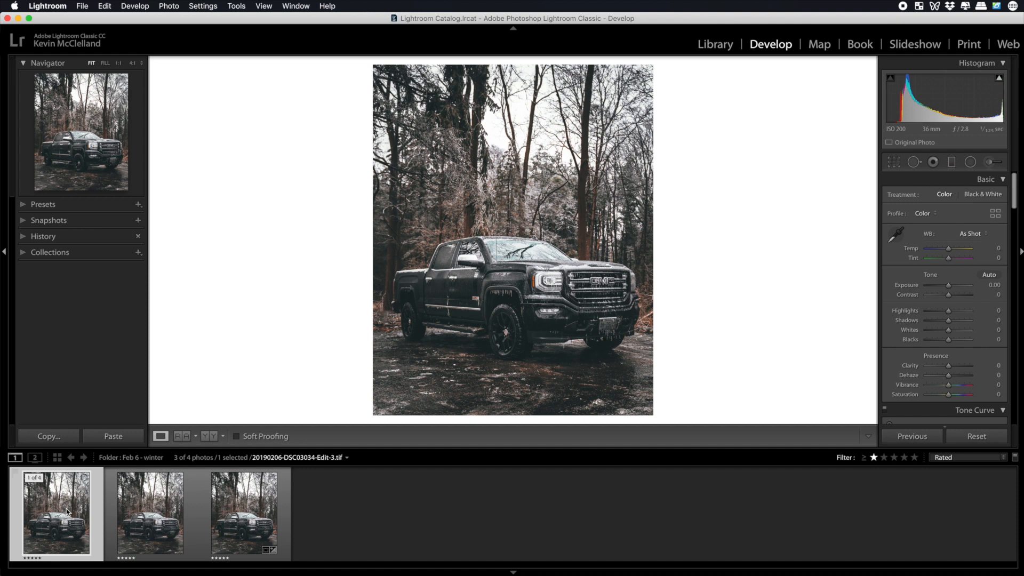